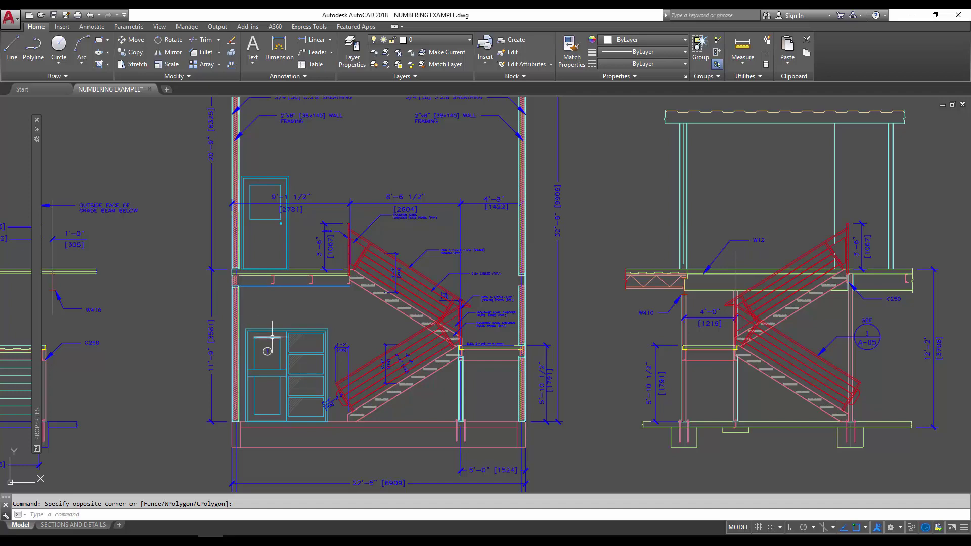
- Select the circled 1 callout and start copying it (CO) from its centre
{"action": "scroll", "coordinate": [262, 356], "scroll_direction": "up", "scroll_amount": 5}
{"action": "key", "text": "Escape"}
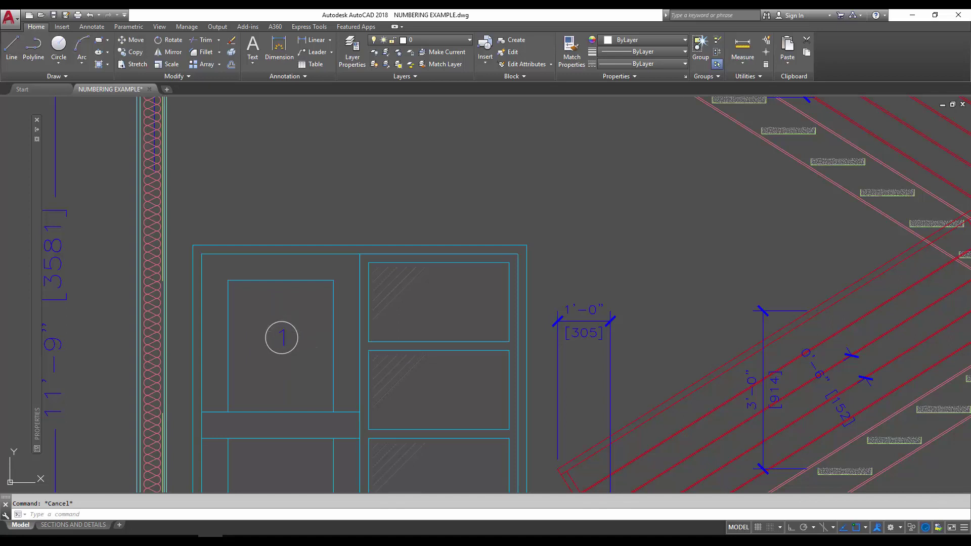
{"action": "left_click", "coordinate": [282, 337]}
{"action": "key", "text": "Escape"}
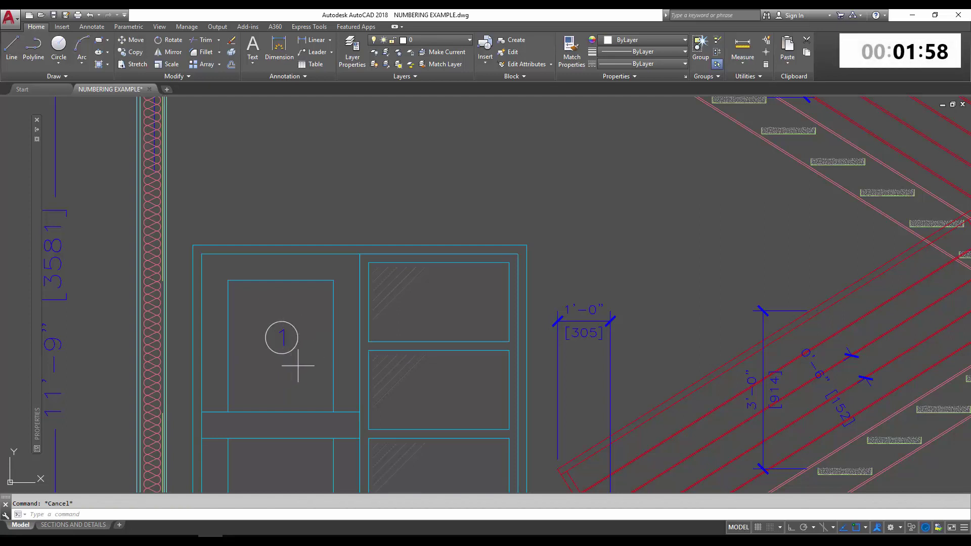
{"action": "left_click", "coordinate": [297, 365]}
{"action": "left_click", "coordinate": [282, 339]}
{"action": "type", "text": "co"}
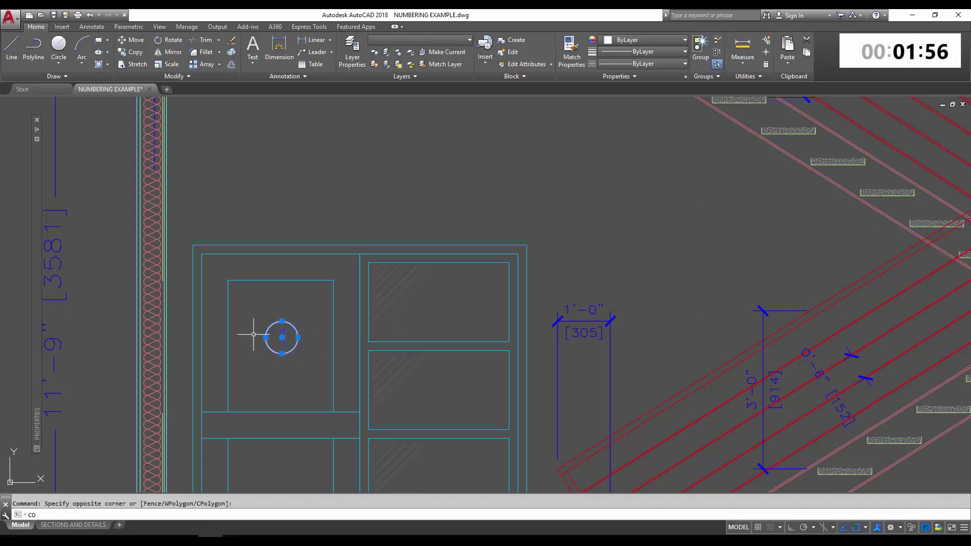
{"action": "key", "text": "Return"}
{"action": "left_click", "coordinate": [282, 337]}
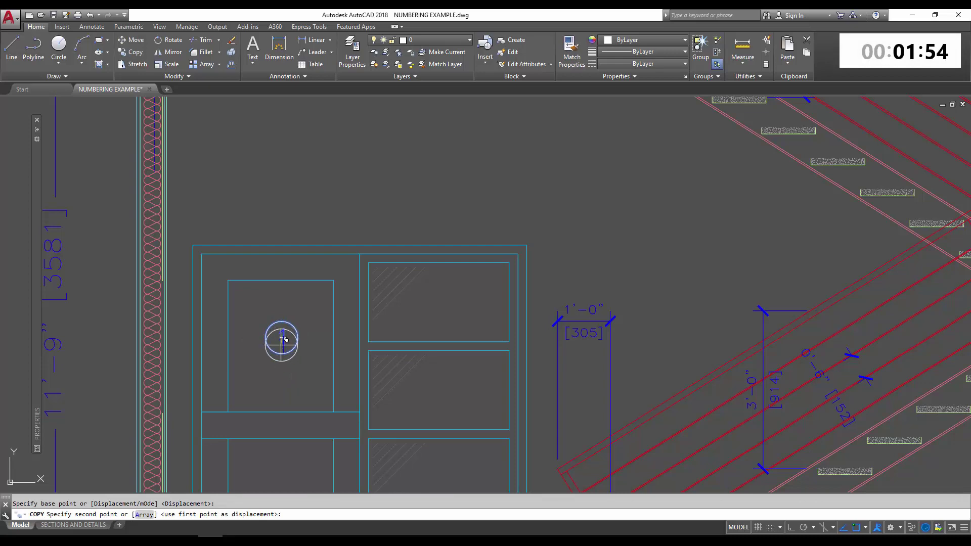
- With Osnap off, place callout copies in the lower left panel and four right-column panels
{"action": "scroll", "coordinate": [280, 339], "scroll_direction": "down", "scroll_amount": 5}
{"action": "scroll", "coordinate": [349, 330], "scroll_direction": "up", "scroll_amount": 1}
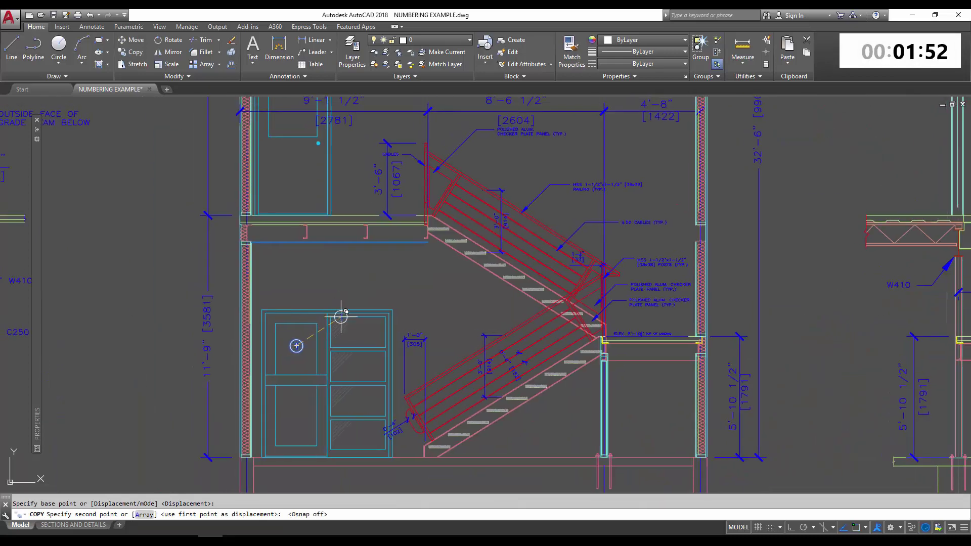
{"action": "scroll", "coordinate": [348, 330], "scroll_direction": "up", "scroll_amount": 2}
{"action": "key", "text": "F3"}
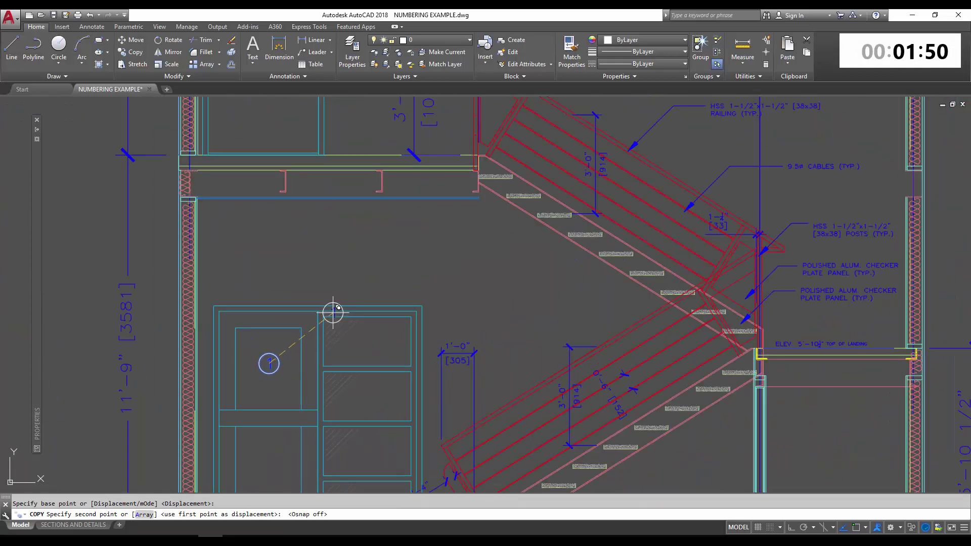
{"action": "scroll", "coordinate": [360, 324], "scroll_direction": "down", "scroll_amount": 4}
{"action": "scroll", "coordinate": [356, 330], "scroll_direction": "up", "scroll_amount": 1}
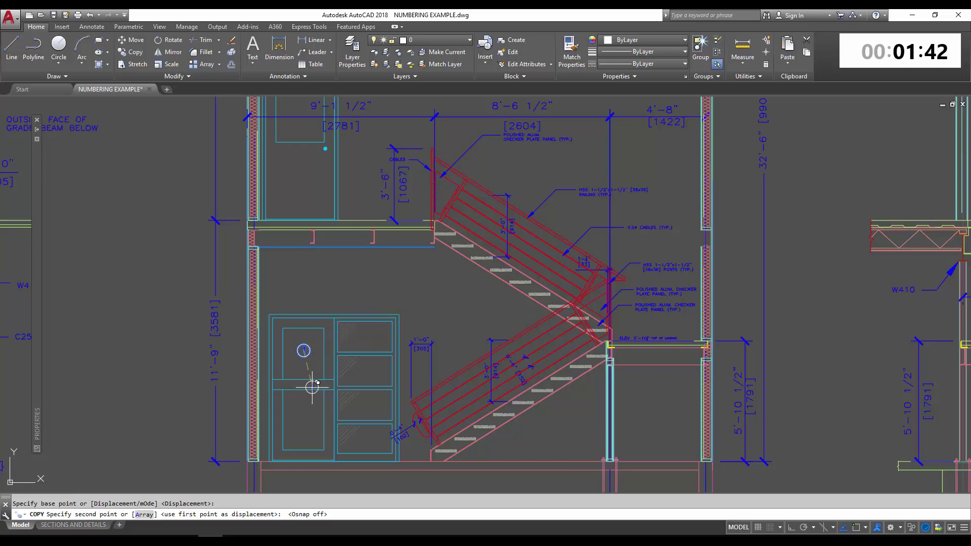
{"action": "scroll", "coordinate": [302, 398], "scroll_direction": "up", "scroll_amount": 2}
{"action": "middle_click_drag", "start_coordinate": [308, 404], "coordinate": [310, 394]}
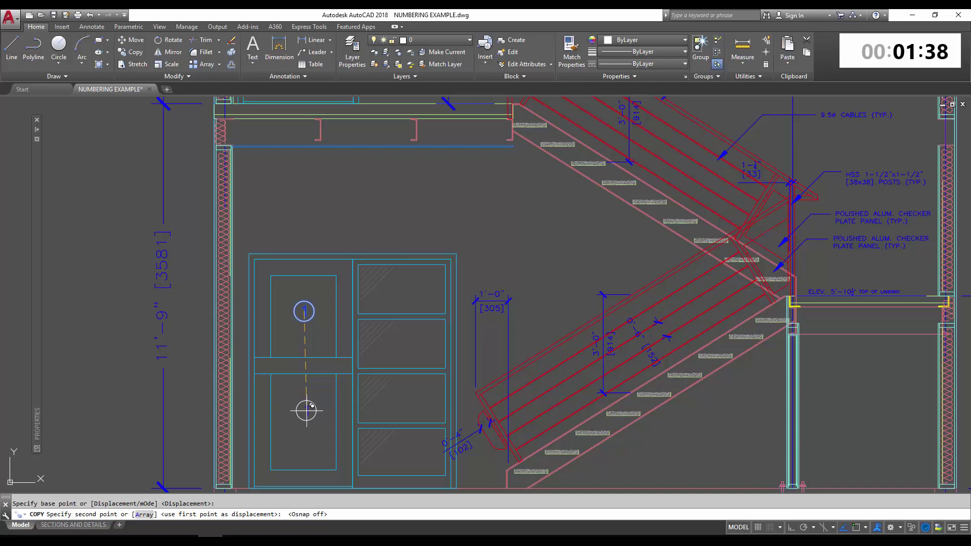
{"action": "left_click", "coordinate": [304, 411]}
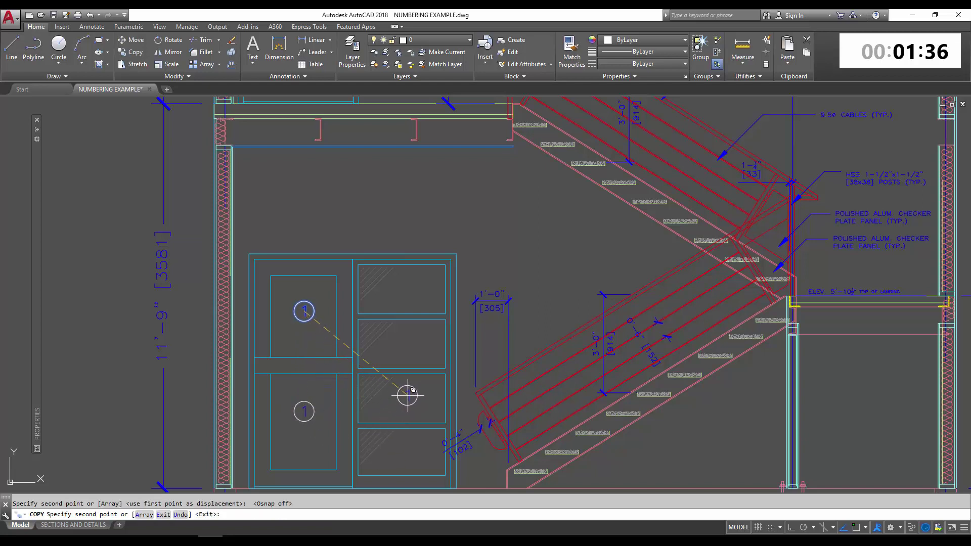
{"action": "left_click", "coordinate": [413, 285]}
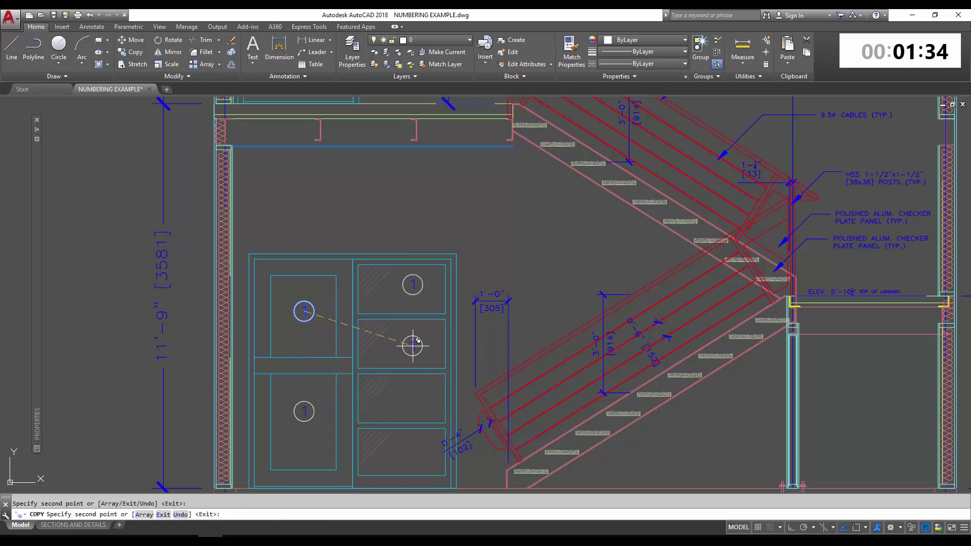
{"action": "left_click", "coordinate": [414, 343]}
{"action": "left_click", "coordinate": [413, 398]}
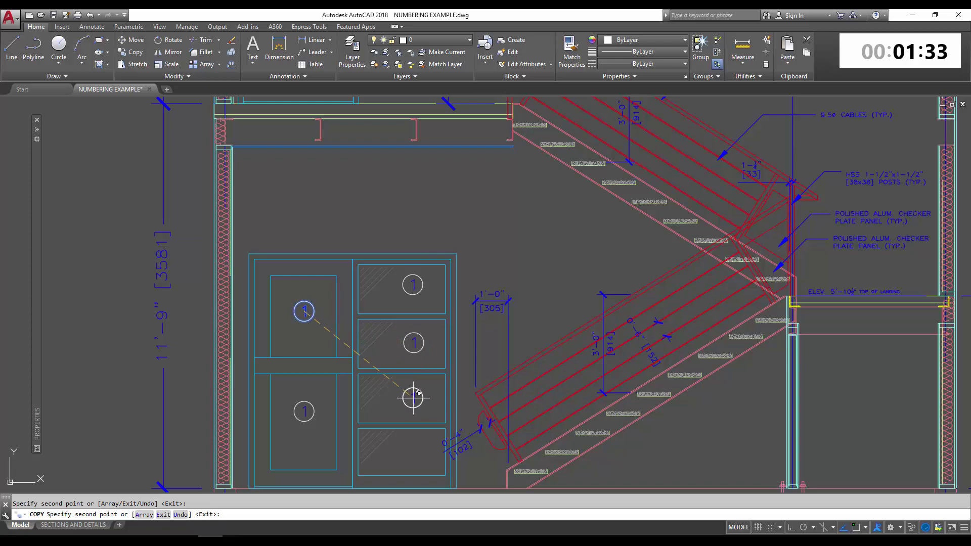
{"action": "left_click", "coordinate": [411, 448]}
{"action": "middle_click_drag", "start_coordinate": [337, 201], "coordinate": [368, 323]}
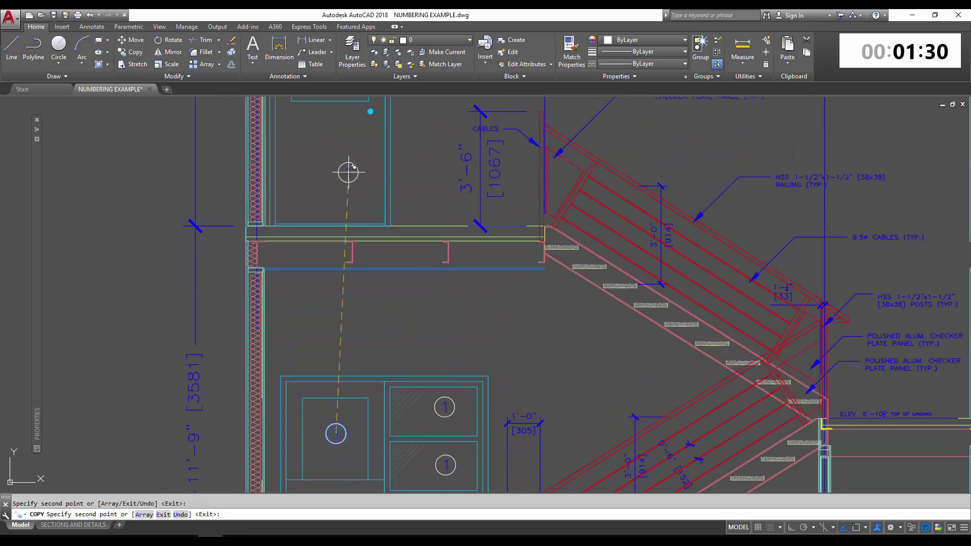
{"action": "middle_click_drag", "start_coordinate": [348, 173], "coordinate": [366, 335]}
{"action": "scroll", "coordinate": [332, 191], "scroll_direction": "down", "scroll_amount": 1}
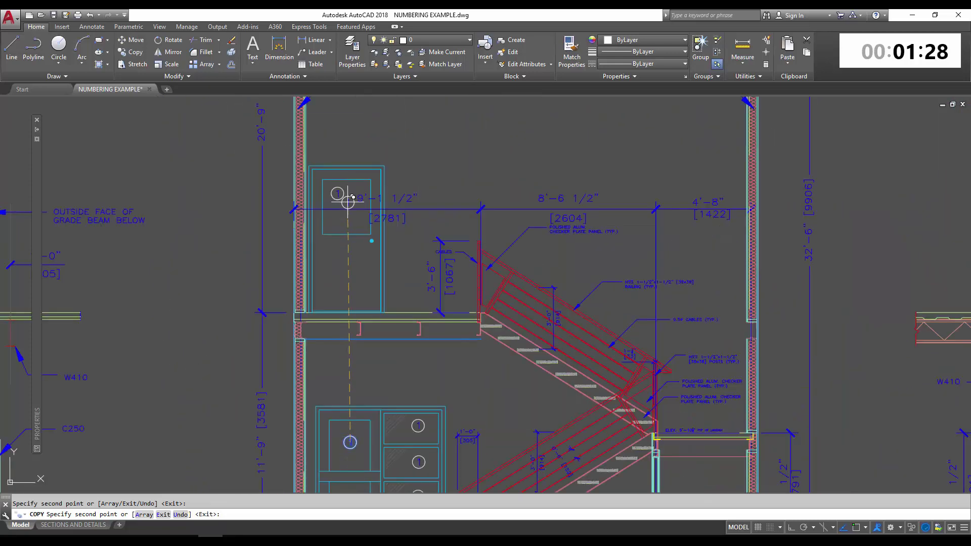
{"action": "scroll", "coordinate": [349, 209], "scroll_direction": "down", "scroll_amount": 2}
{"action": "key", "text": "Return"}
{"action": "scroll", "coordinate": [377, 372], "scroll_direction": "up", "scroll_amount": 2}
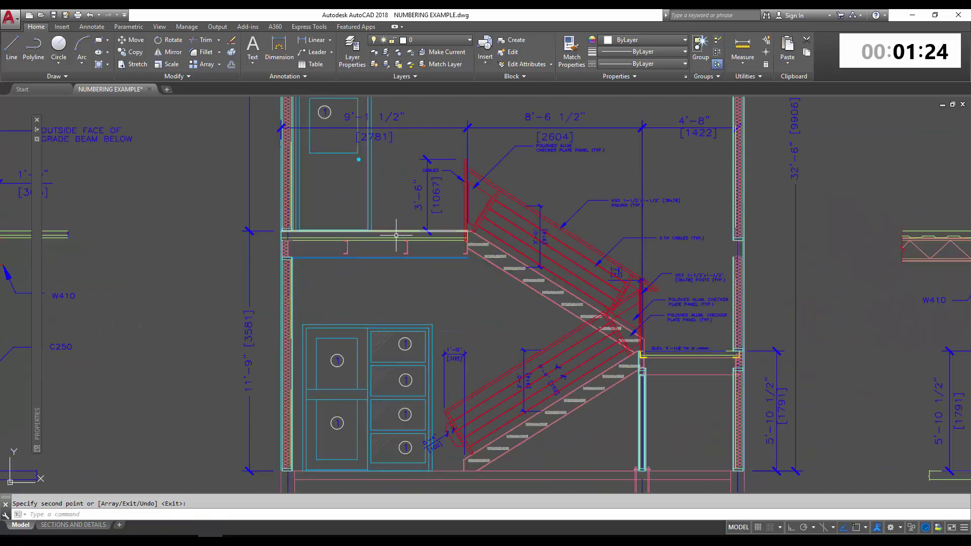
{"action": "key", "text": "Escape"}
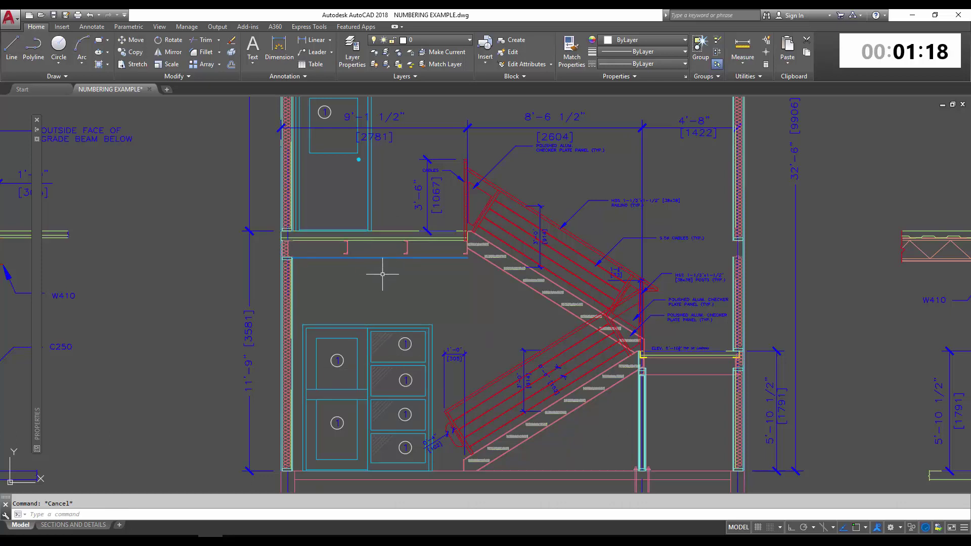
- Launch the Express Tools Auto Number command
{"action": "left_click", "coordinate": [313, 27]}
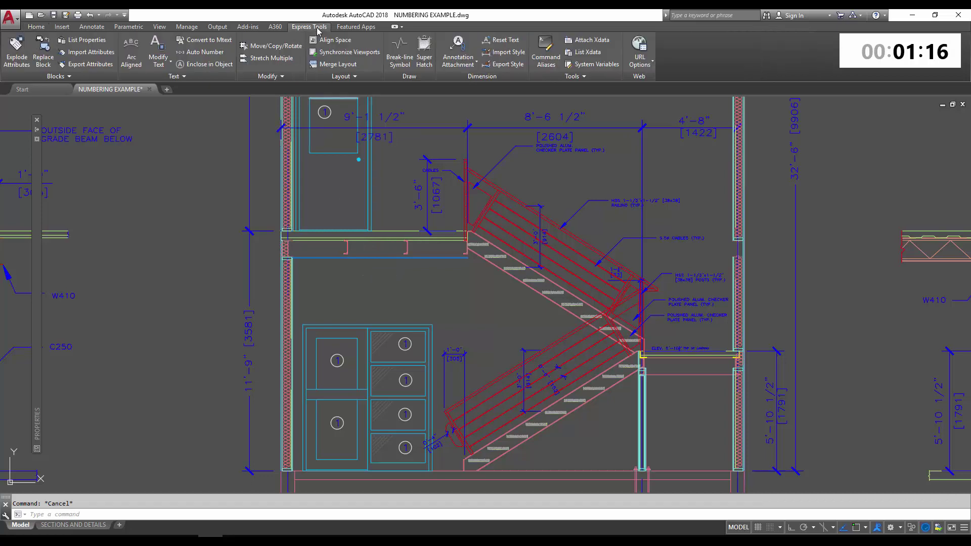
{"action": "left_click", "coordinate": [213, 56]}
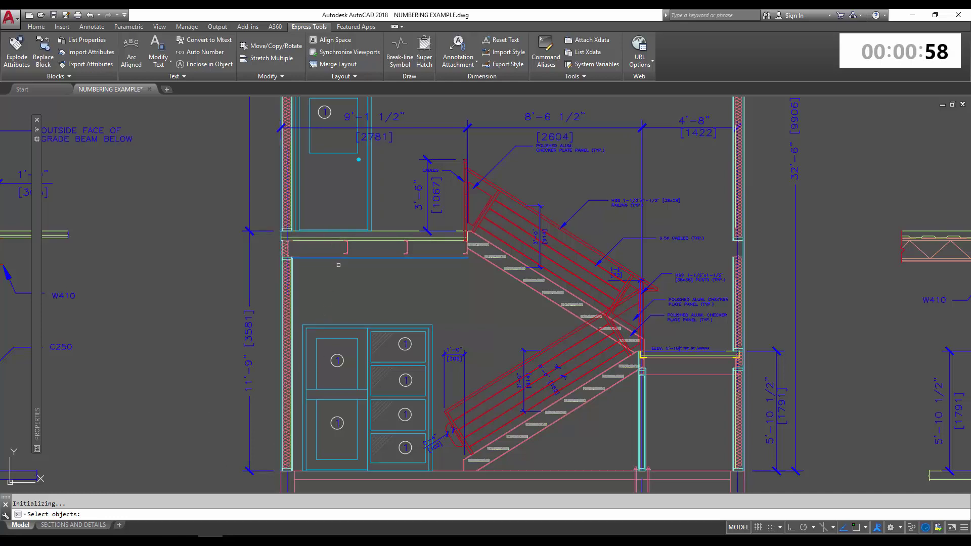
{"action": "middle_click_drag", "start_coordinate": [361, 294], "coordinate": [353, 269]}
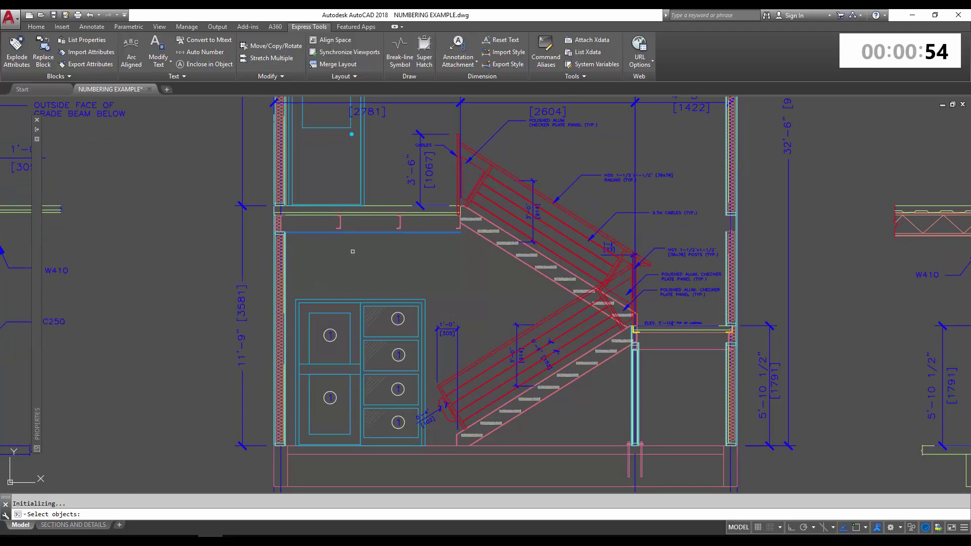
{"action": "scroll", "coordinate": [347, 257], "scroll_direction": "down", "scroll_amount": 3}
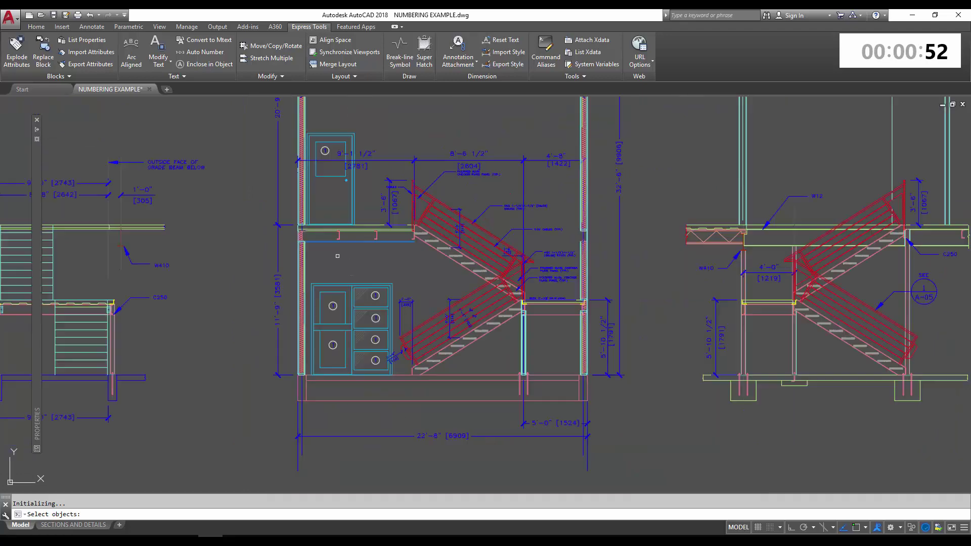
{"action": "scroll", "coordinate": [336, 277], "scroll_direction": "up", "scroll_amount": 3}
{"action": "scroll", "coordinate": [336, 299], "scroll_direction": "down", "scroll_amount": 1}
{"action": "scroll", "coordinate": [320, 231], "scroll_direction": "up", "scroll_amount": 3}
{"action": "scroll", "coordinate": [319, 230], "scroll_direction": "down", "scroll_amount": 3}
{"action": "scroll", "coordinate": [291, 162], "scroll_direction": "up", "scroll_amount": 2}
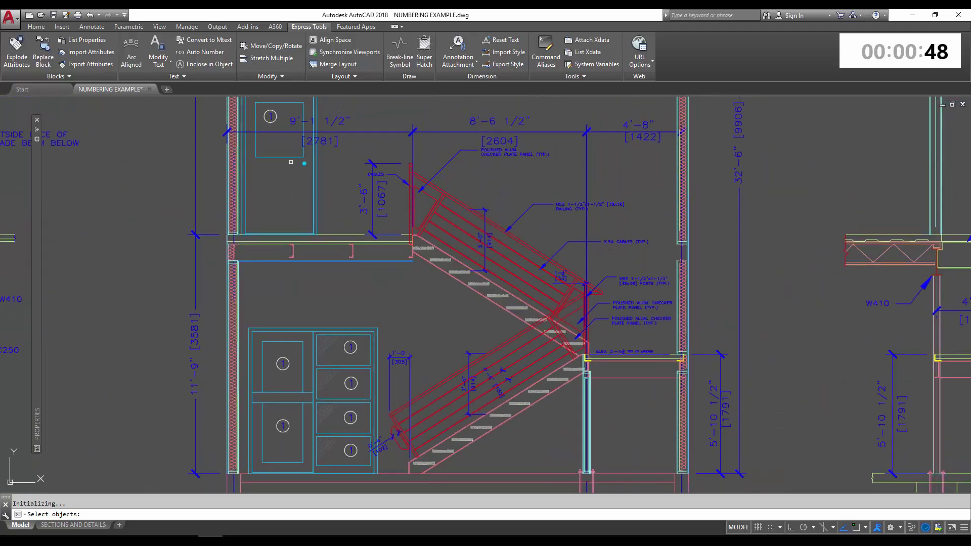
- Pick the upper door callout and the four right-column callouts in order
{"action": "left_click", "coordinate": [271, 117]}
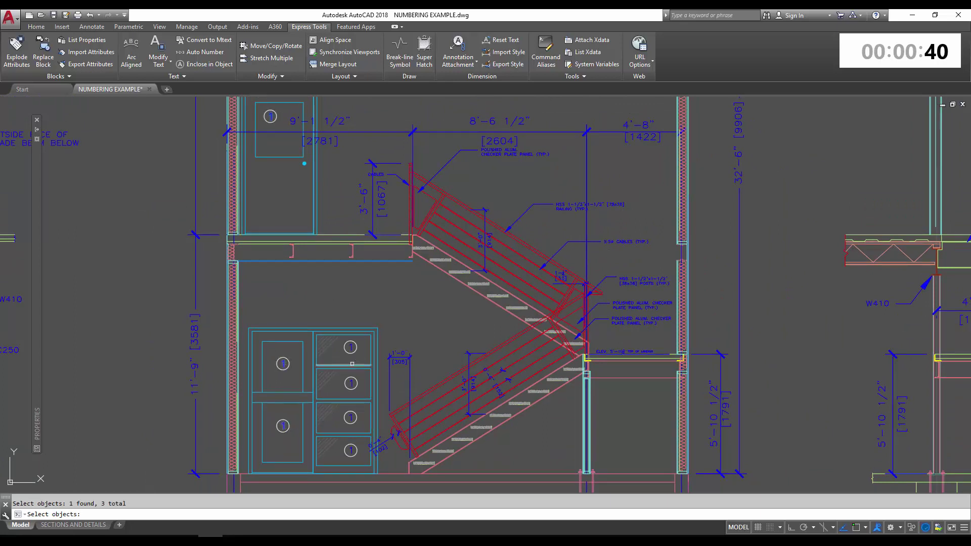
{"action": "left_click", "coordinate": [351, 347]}
{"action": "left_click", "coordinate": [351, 383]}
{"action": "left_click", "coordinate": [351, 416]}
{"action": "left_click", "coordinate": [351, 450]}
{"action": "key", "text": "Return"}
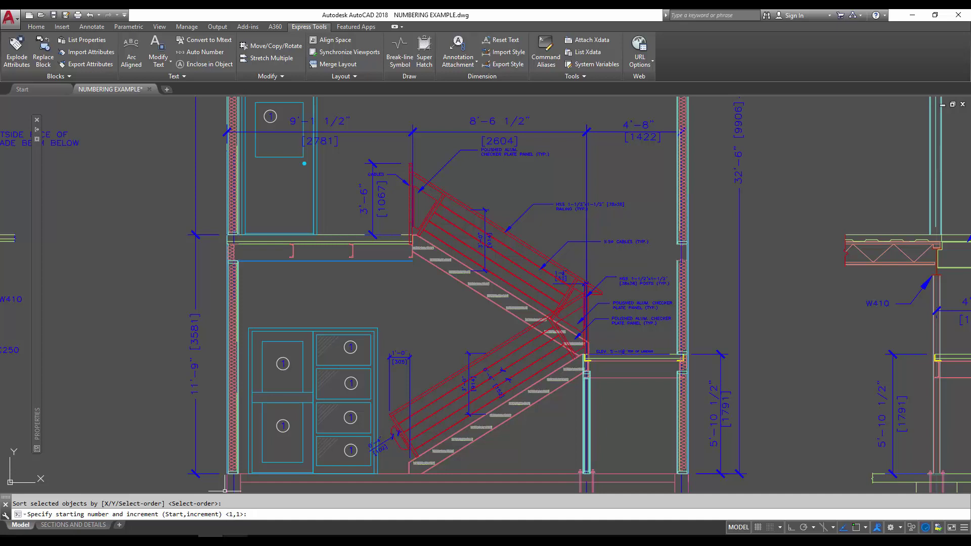
- Pan the drawing up and back down to review the selected callouts
{"action": "middle_click_drag", "start_coordinate": [233, 399], "coordinate": [232, 355]}
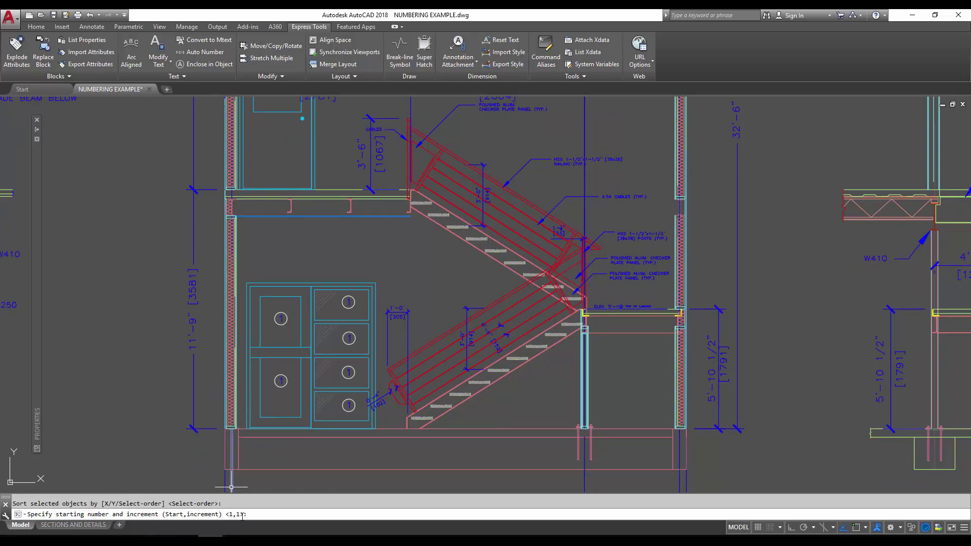
{"action": "middle_click_drag", "start_coordinate": [266, 383], "coordinate": [257, 419]}
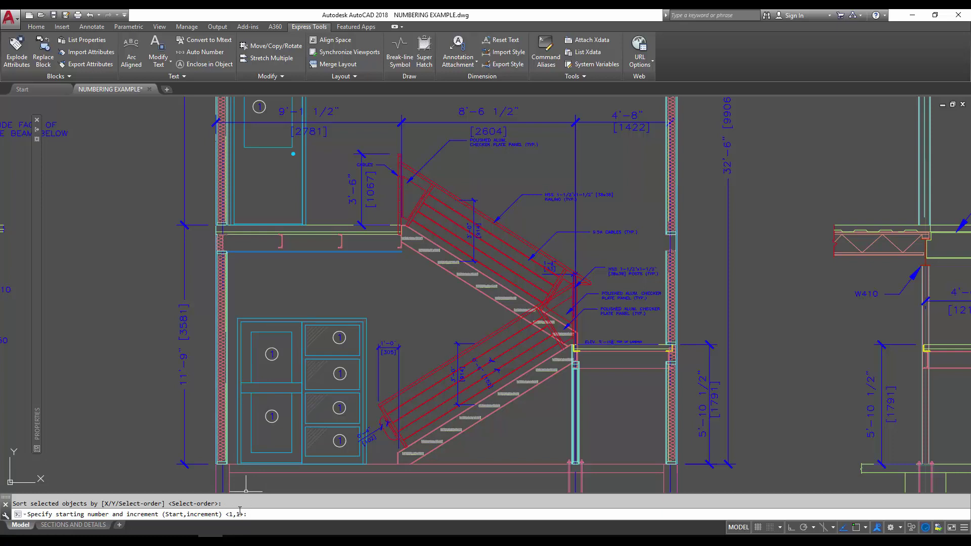
- Accept start 1 and increment 1, then choose Overwrite to replace the callout numbers
{"action": "key", "text": "Return"}
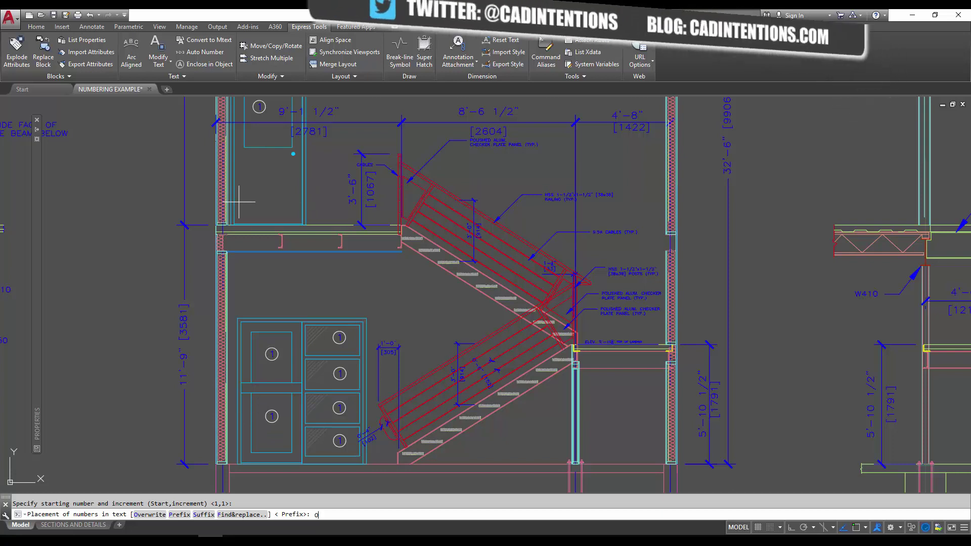
{"action": "type", "text": "o"}
{"action": "key", "text": "Return"}
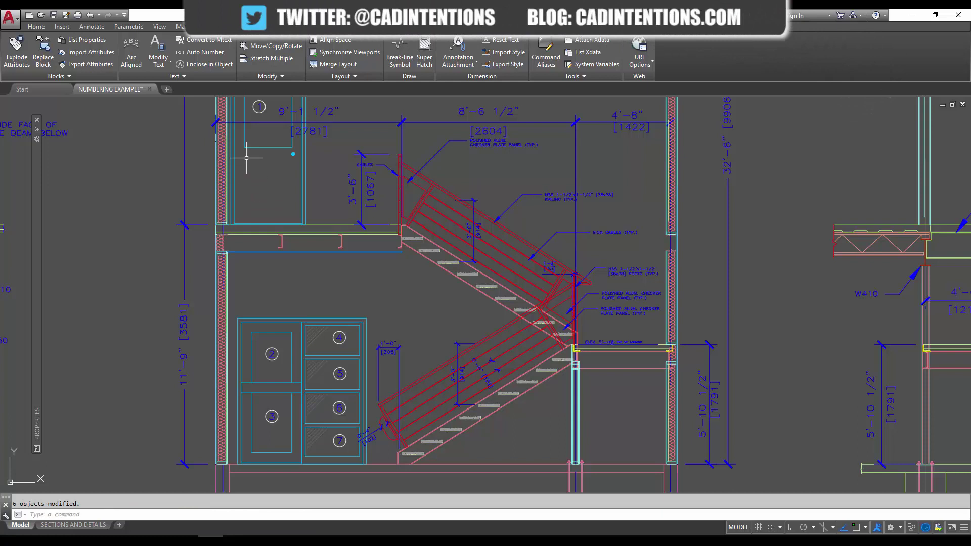
{"action": "middle_click_drag", "start_coordinate": [267, 203], "coordinate": [248, 212]}
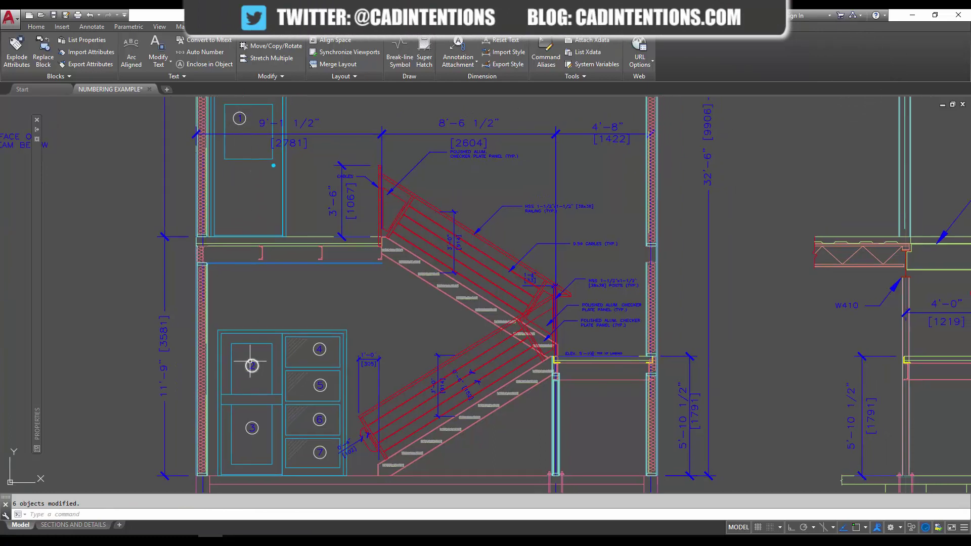
{"action": "key", "text": "Escape"}
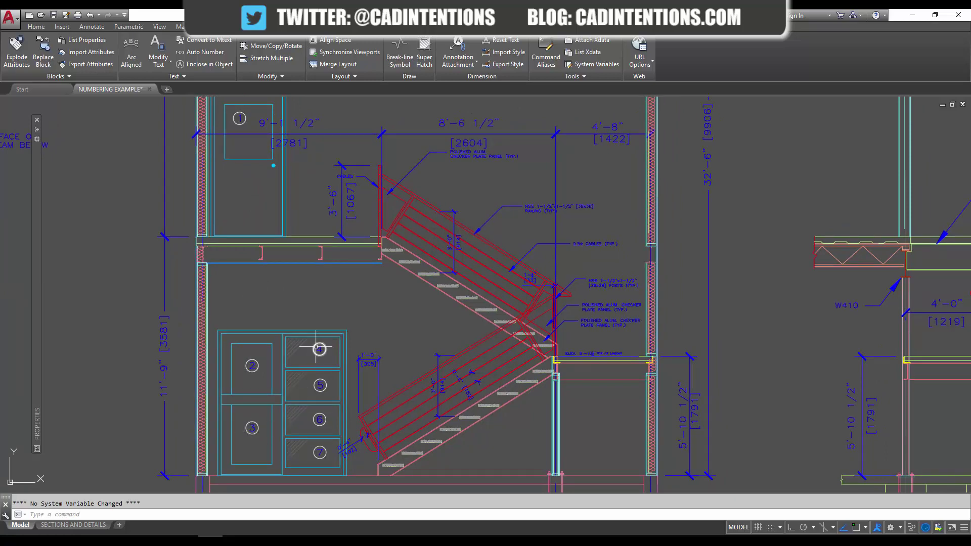
{"action": "scroll", "coordinate": [314, 371], "scroll_direction": "down", "scroll_amount": 1}
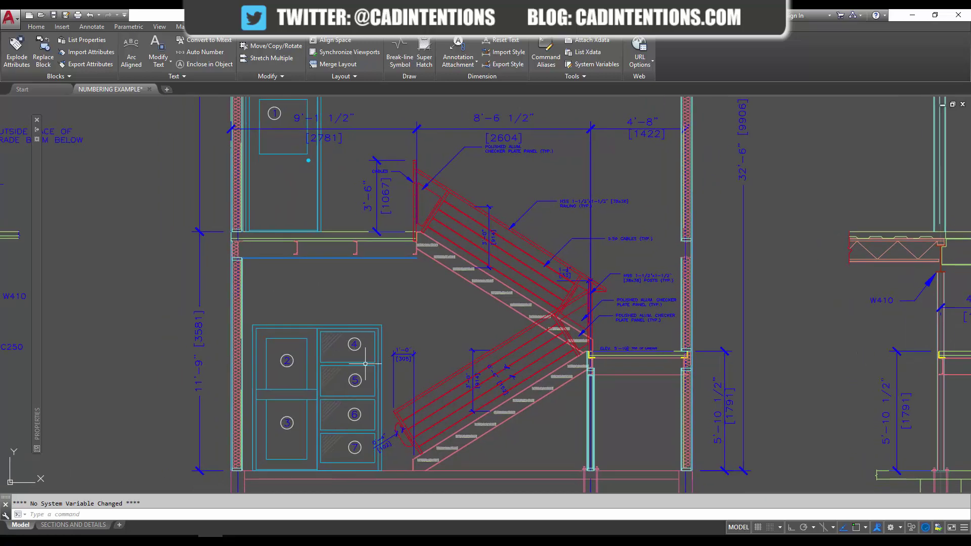
{"action": "scroll", "coordinate": [369, 350], "scroll_direction": "down", "scroll_amount": 1}
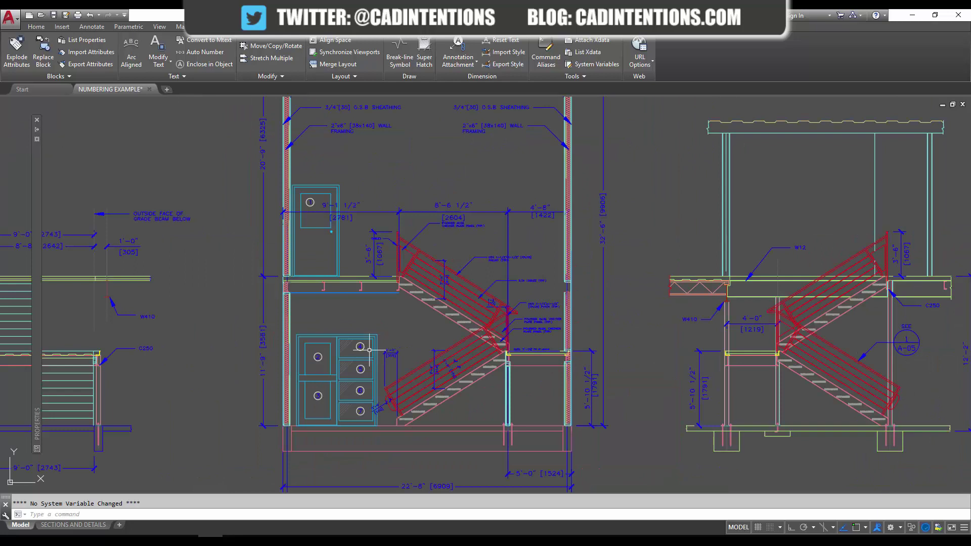